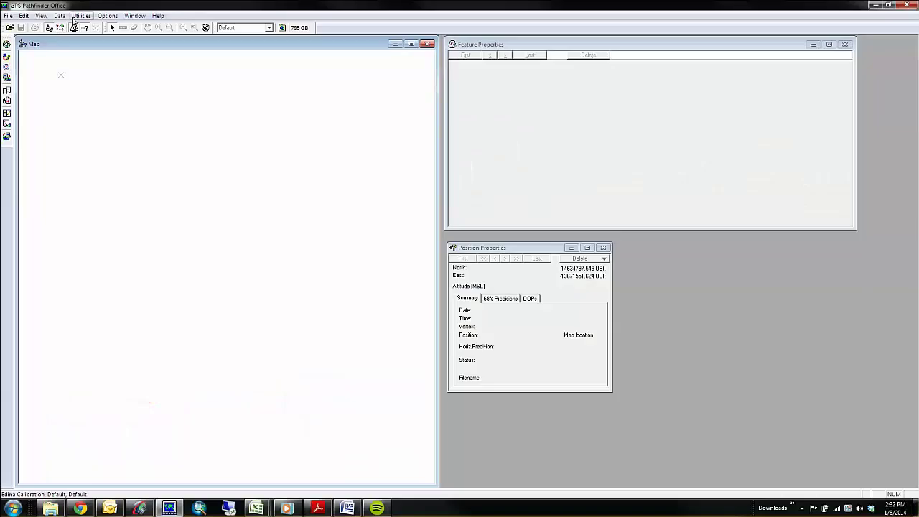
Step: Start the Export utility and select Shapefile Export.cor from the Default project folder as the input file
click(81, 16)
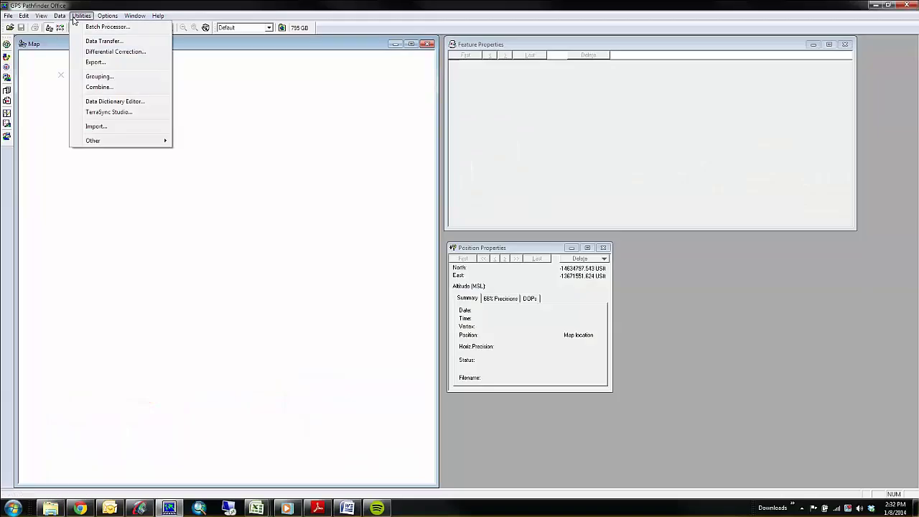
click(111, 64)
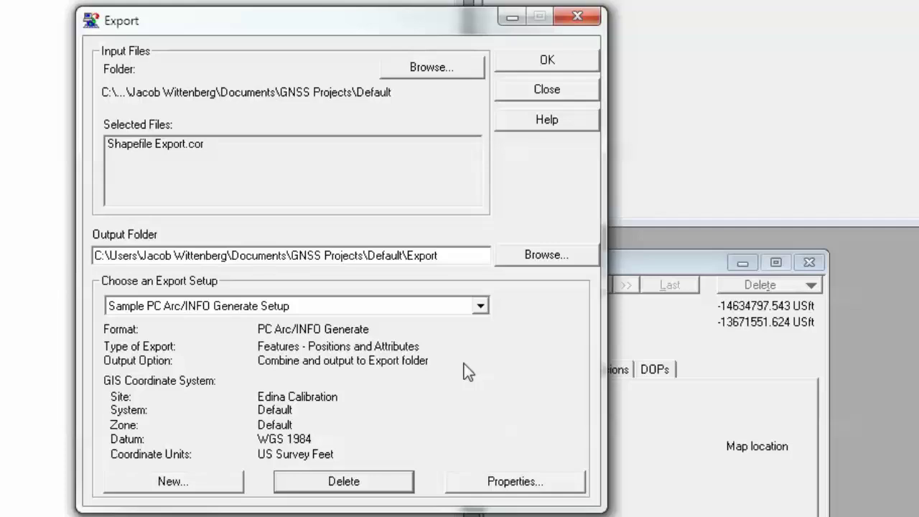
click(440, 66)
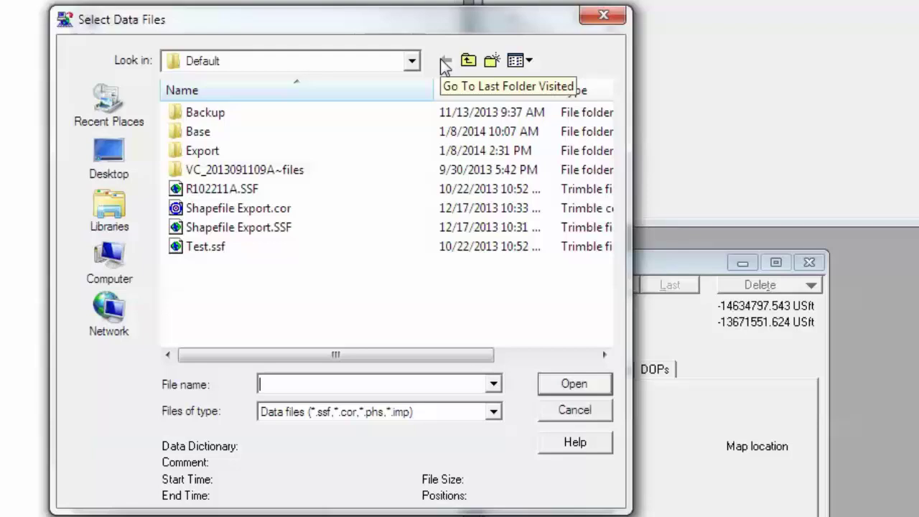
click(319, 207)
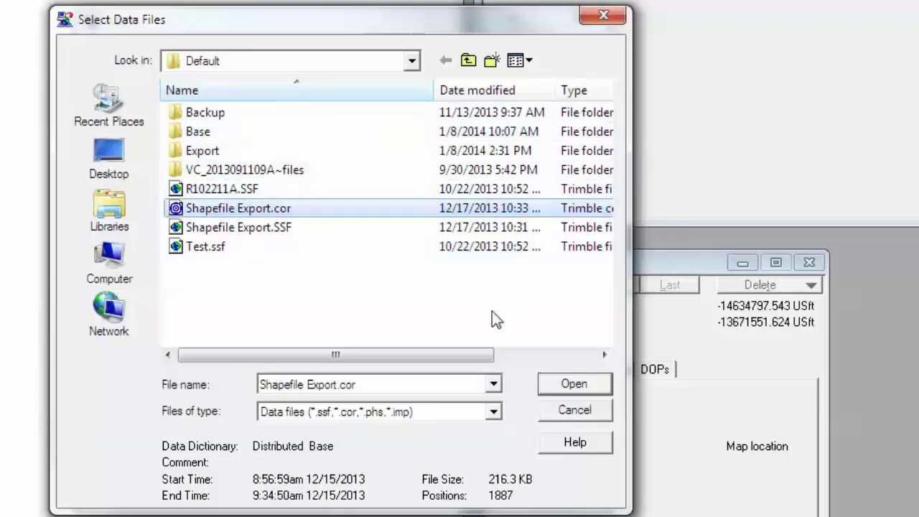
click(580, 382)
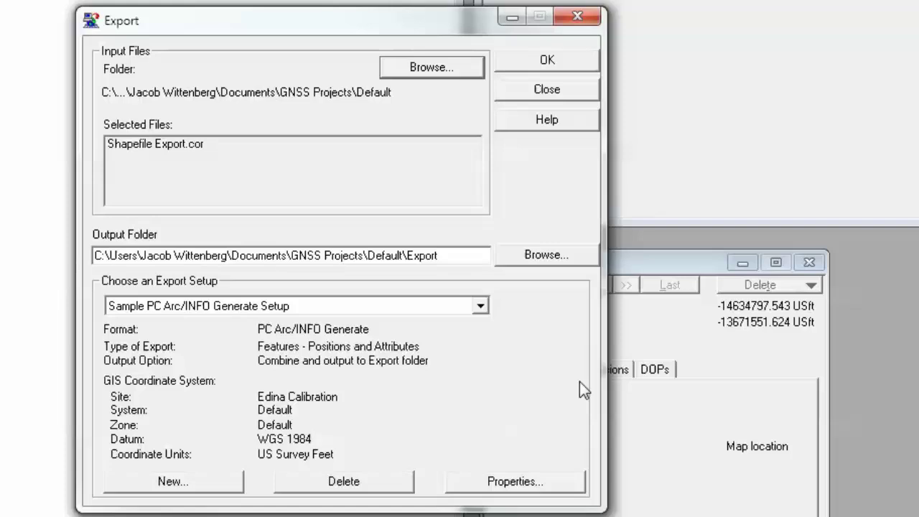
click(480, 306)
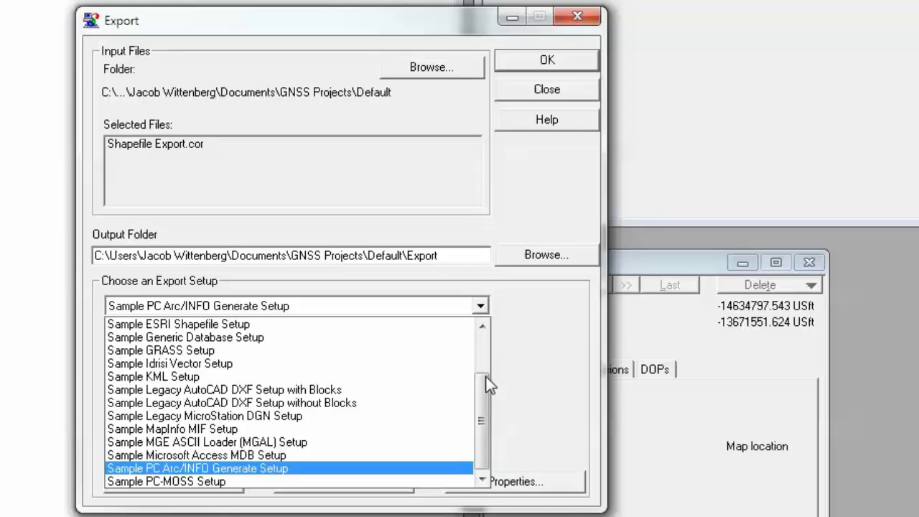
scroll(487, 386, up, 2)
scroll(482, 299, down, 1)
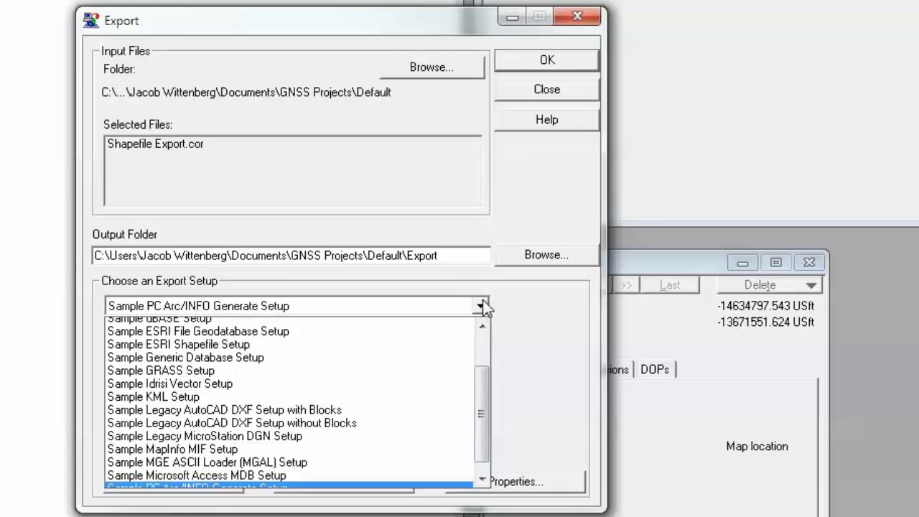
click(482, 301)
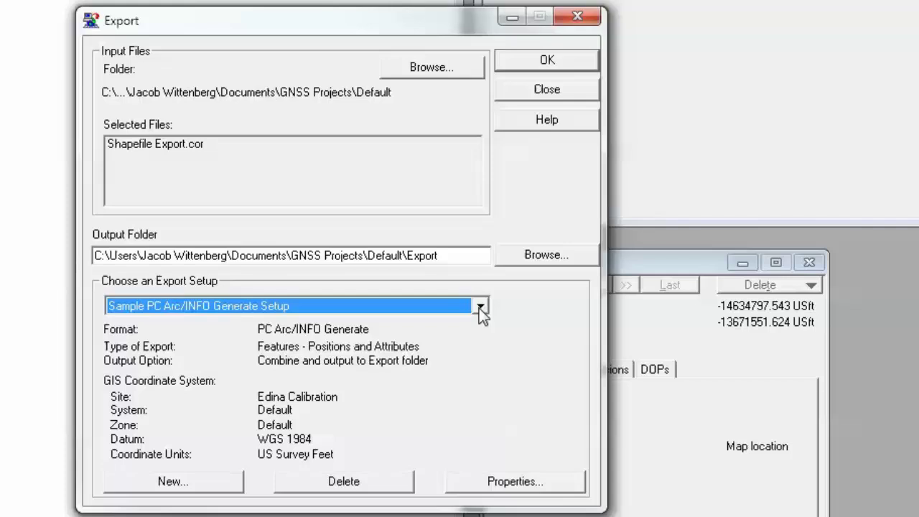
Step: Create a new export setup named Shape Video in the ESRI Shapefile format
click(201, 491)
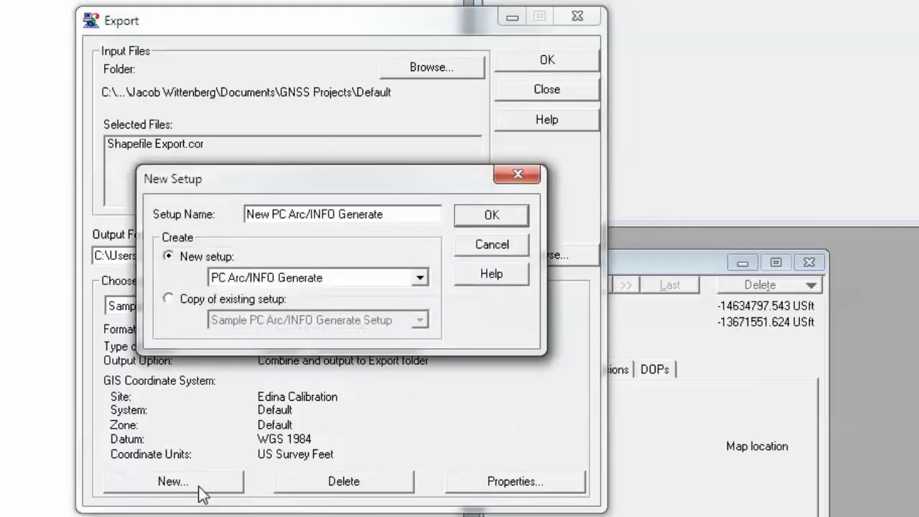
click(397, 277)
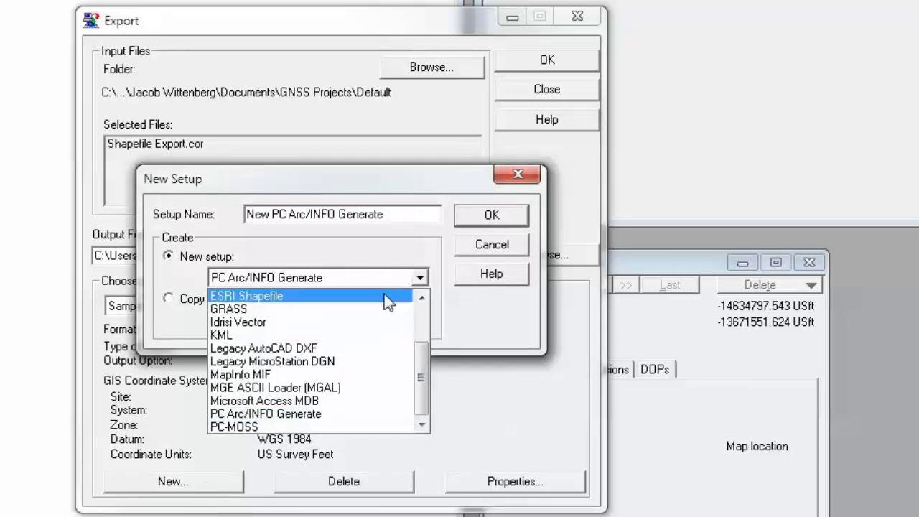
click(382, 294)
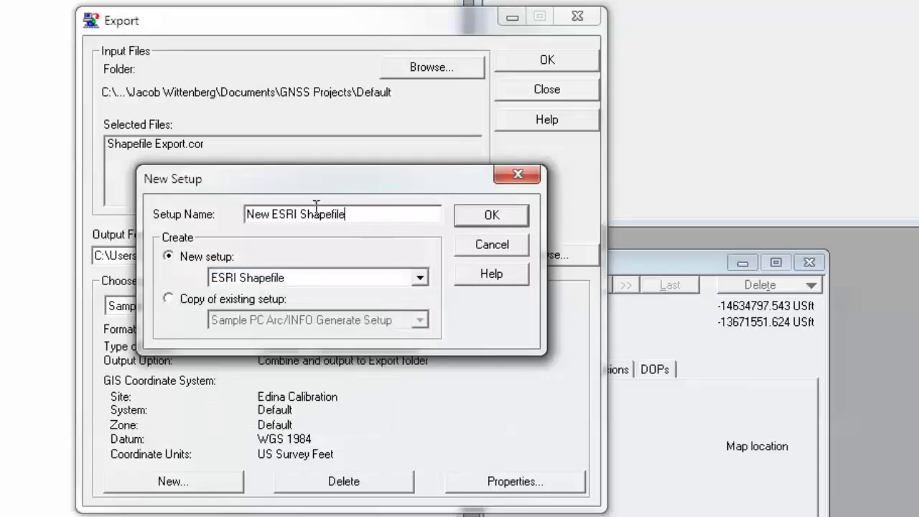
drag(348, 214, 176, 207)
text(Shape Vid)
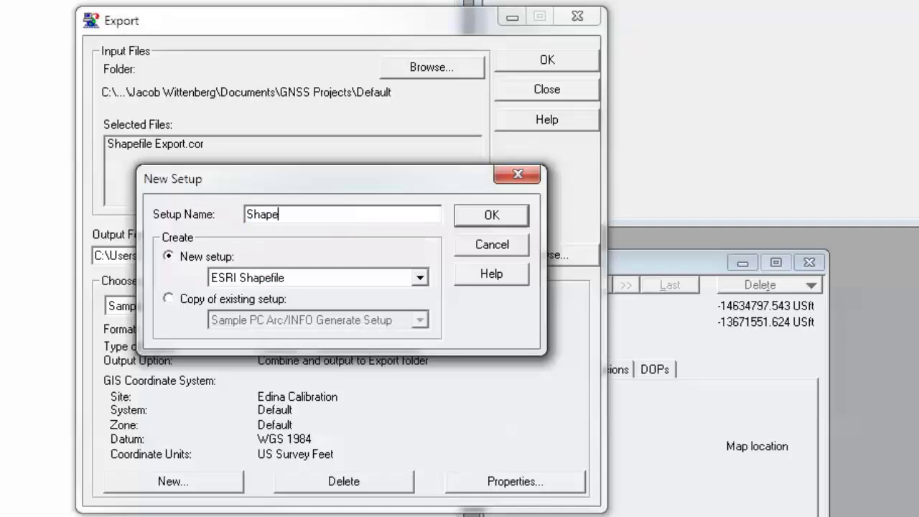
text(eo)
click(472, 215)
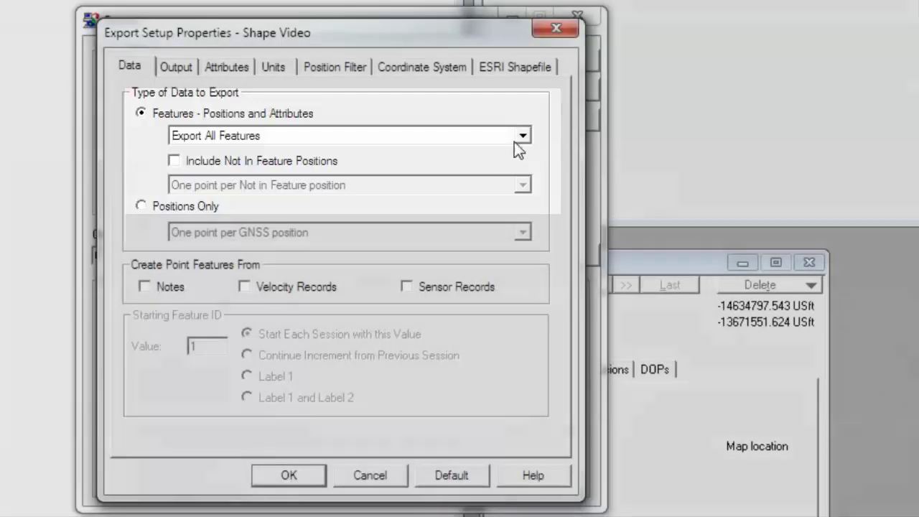
Step: Set the minimum geometry of the setup's position filter to 3D (4 or more measurements)
click(524, 135)
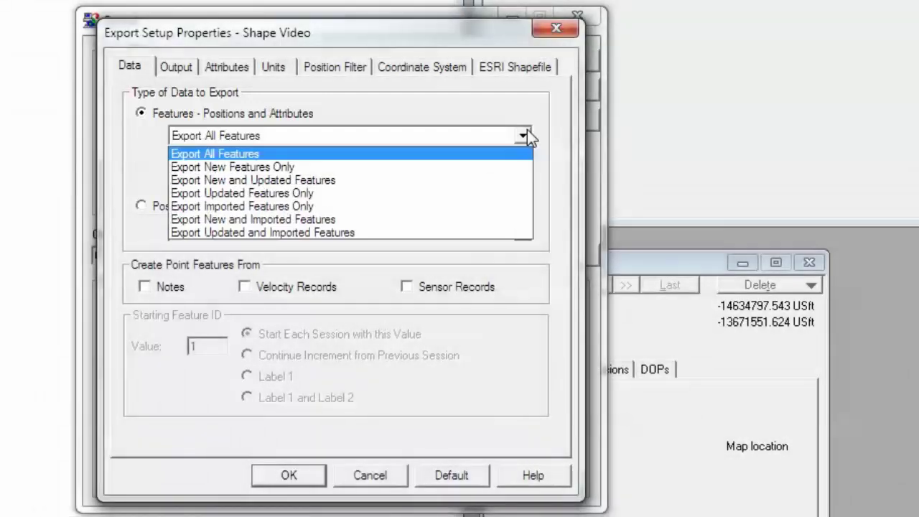
click(527, 130)
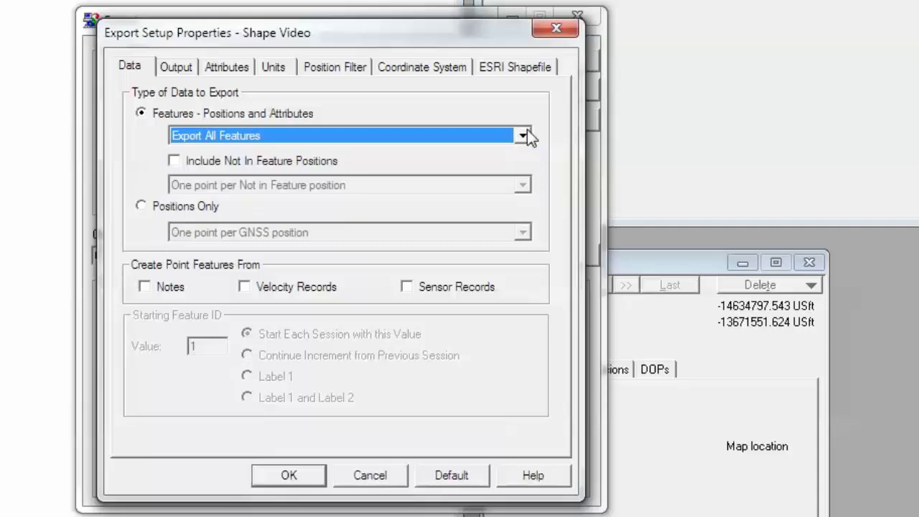
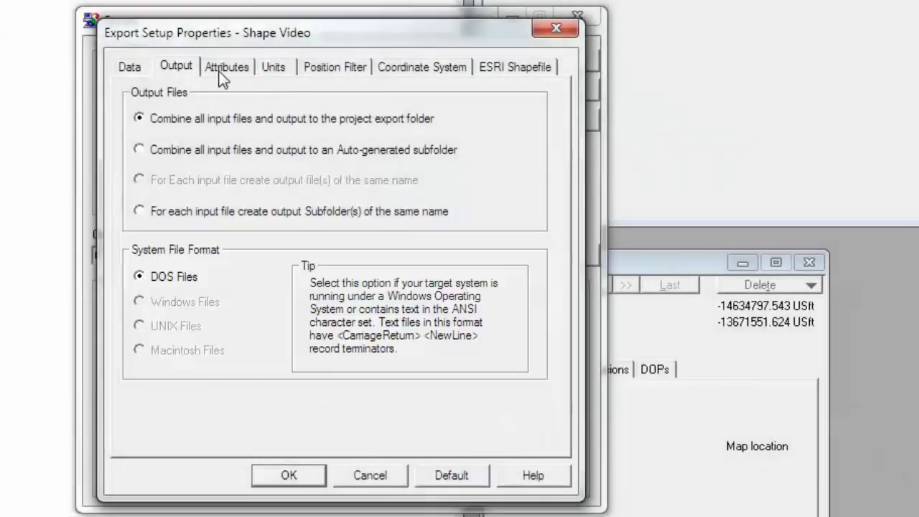
click(223, 79)
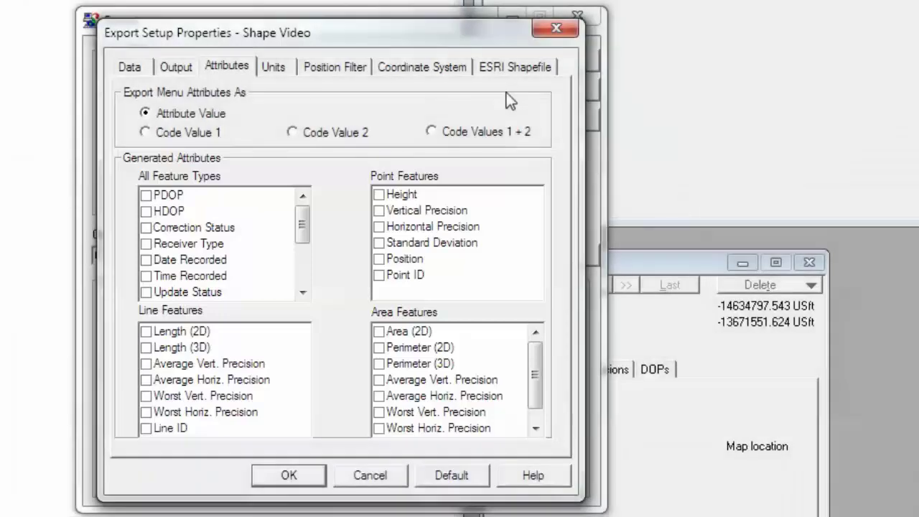
click(271, 68)
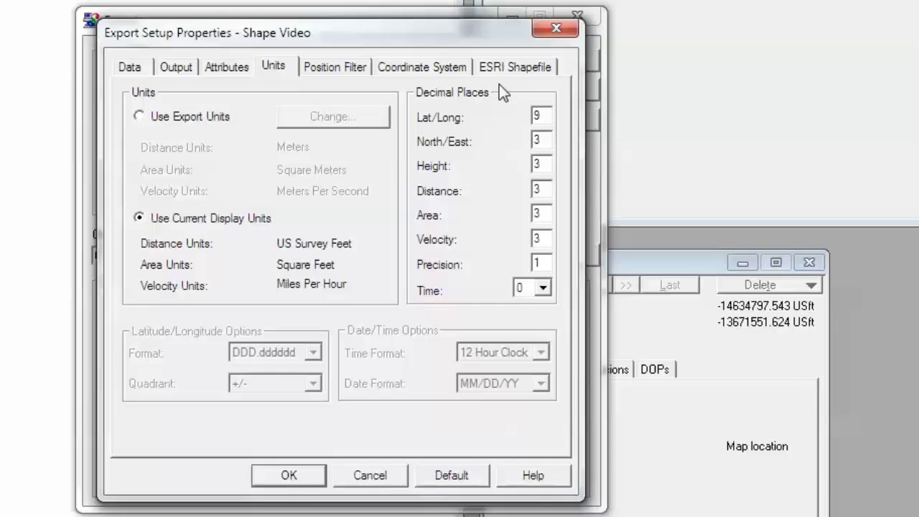
click(362, 74)
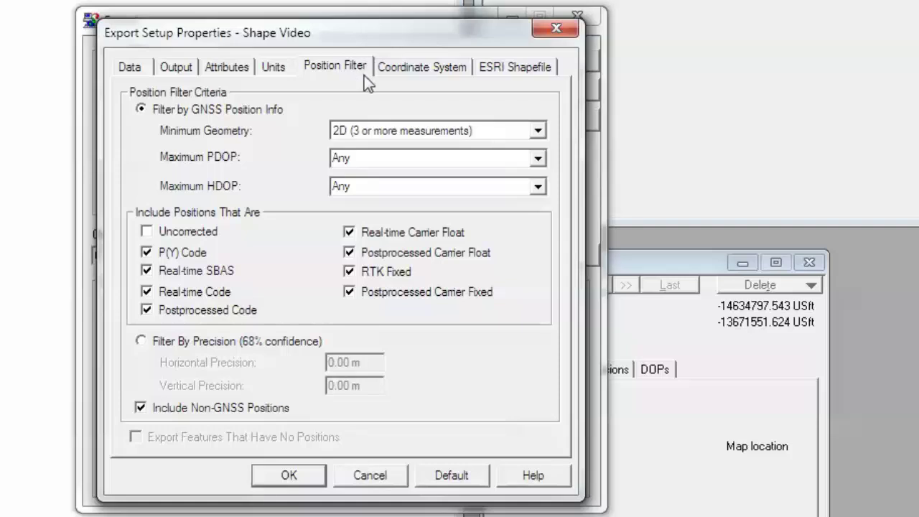
click(388, 132)
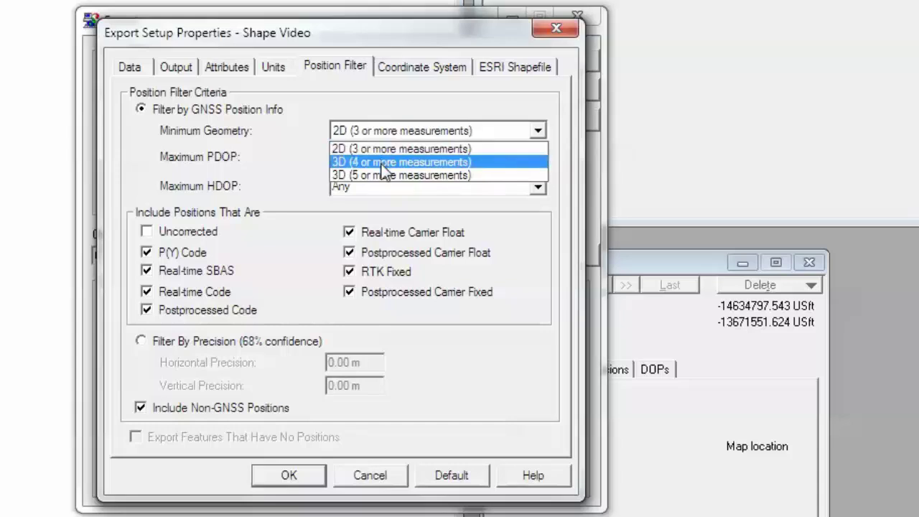
click(385, 165)
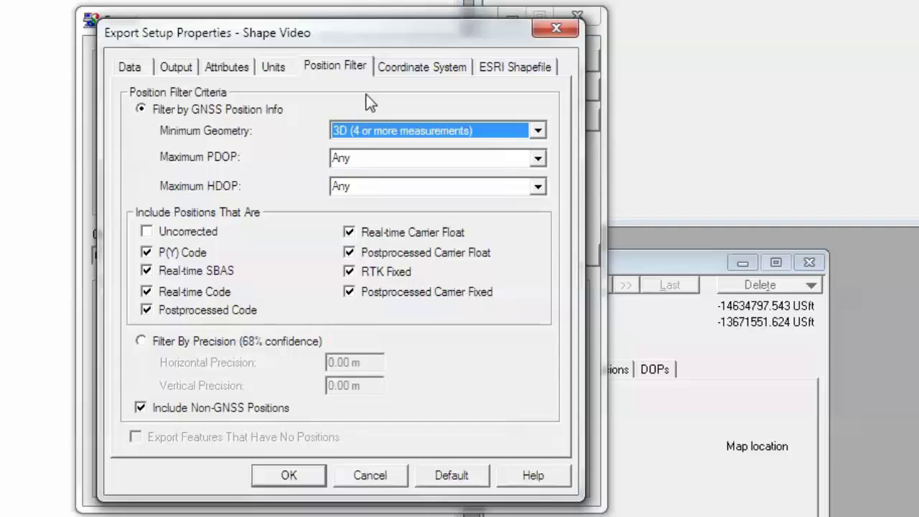
Step: Make the setup use the export coordinate system, Lat/Long on WGS 1984, and save the setup properties
click(414, 72)
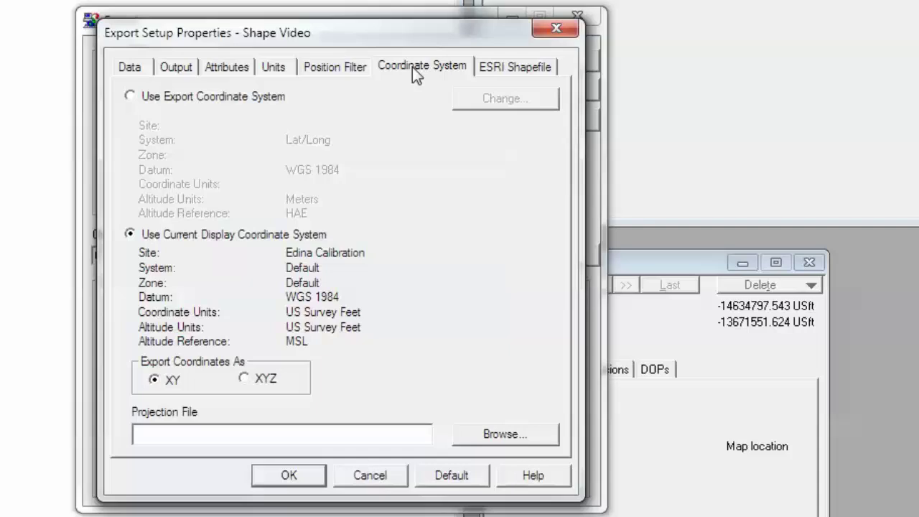
click(402, 96)
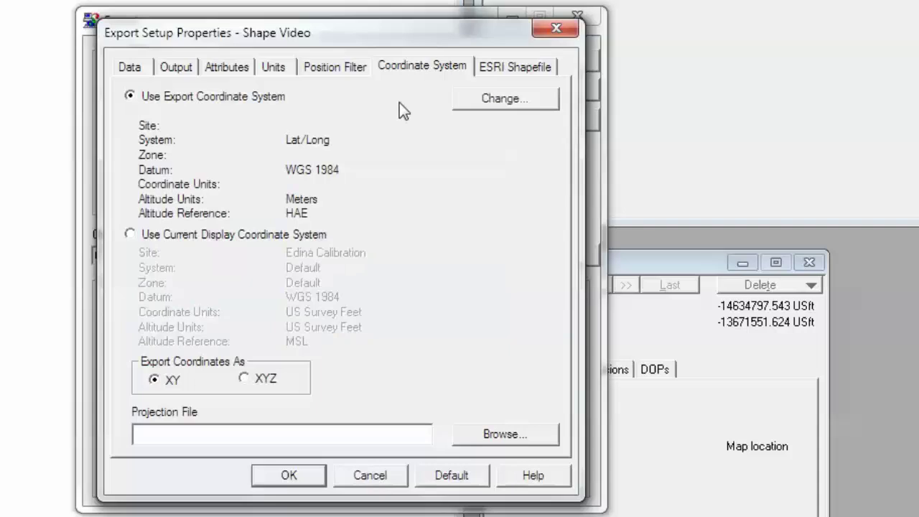
click(525, 73)
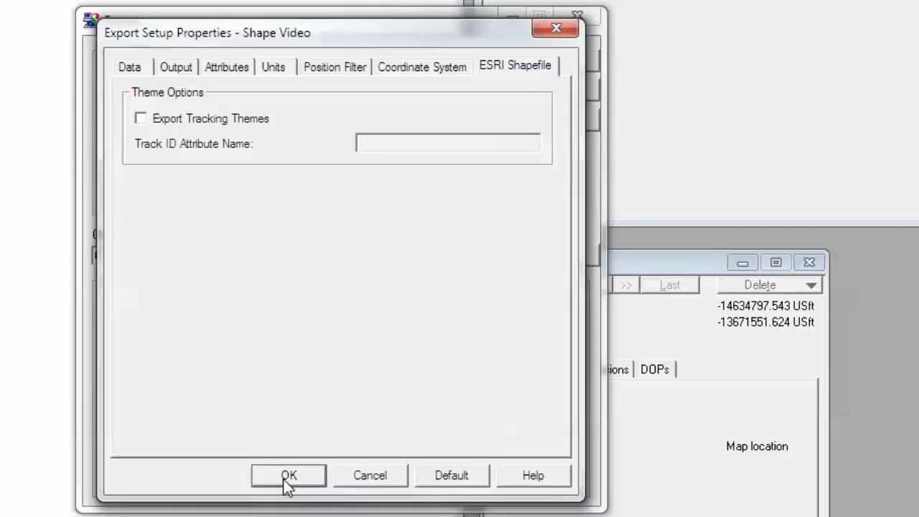
click(287, 475)
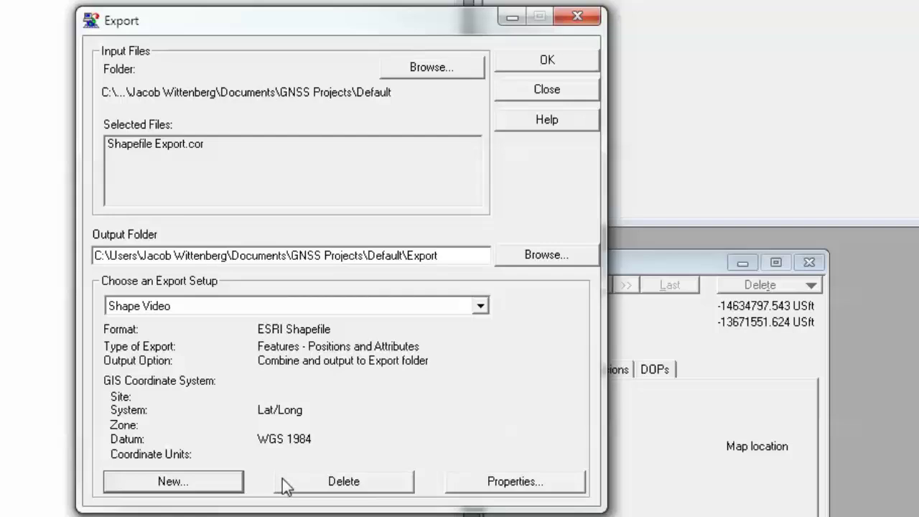
Step: Run the export with the Shape Video setup, continuing without an ESRI projection file, and dismiss the completion summary
click(529, 65)
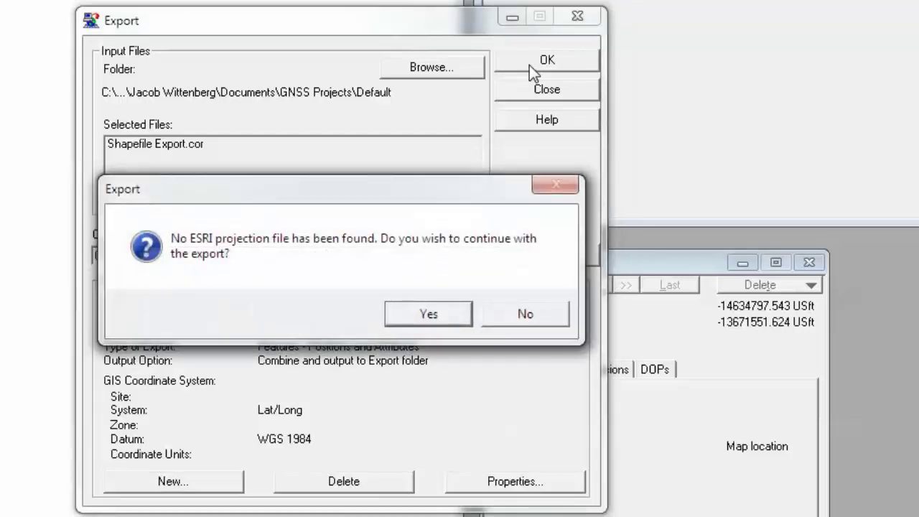
click(457, 318)
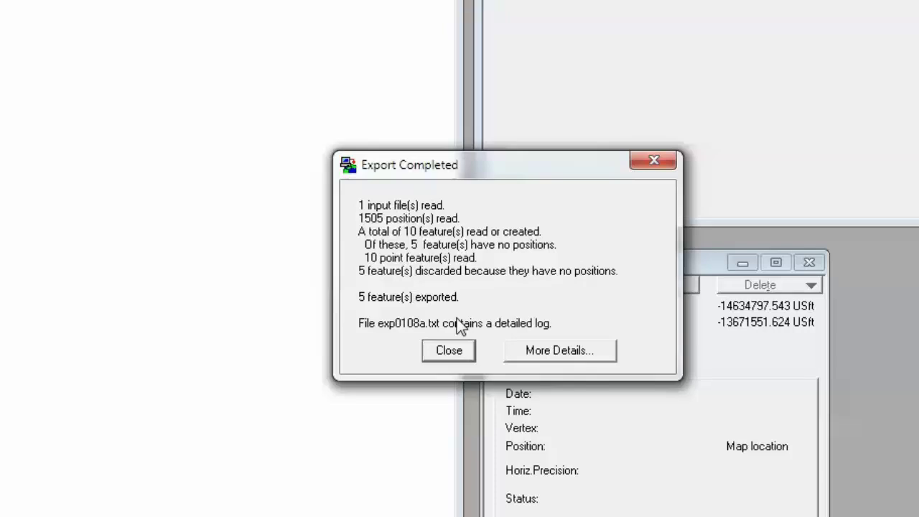
click(450, 351)
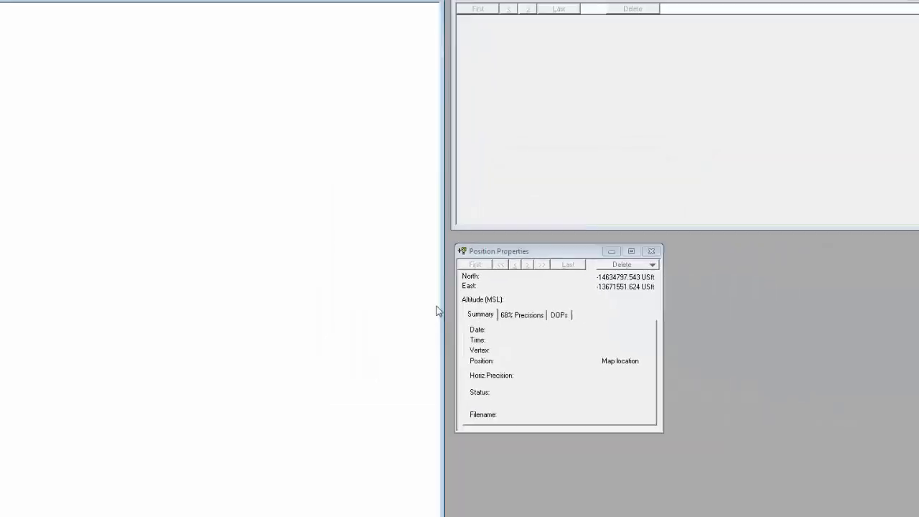
Step: Switch to Windows Explorer and review the export log exp0108a.txt in the project's Export folder
click(52, 508)
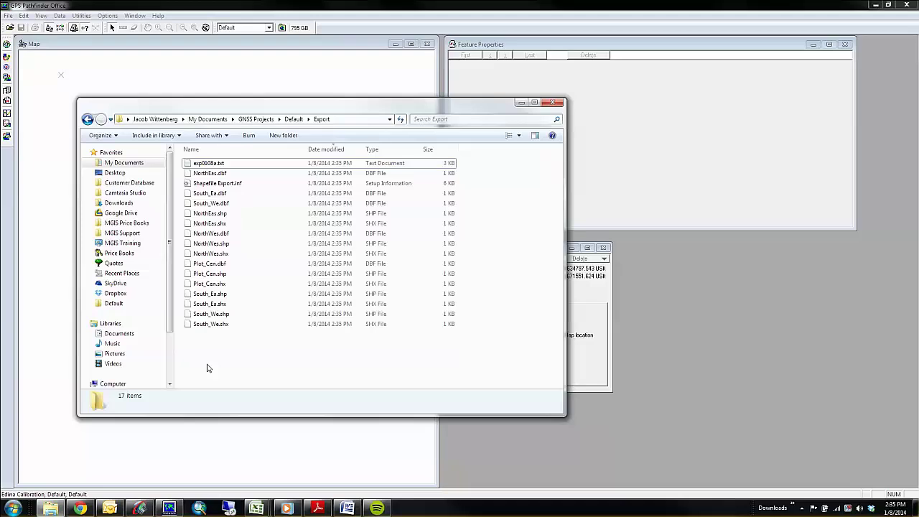
click(208, 165)
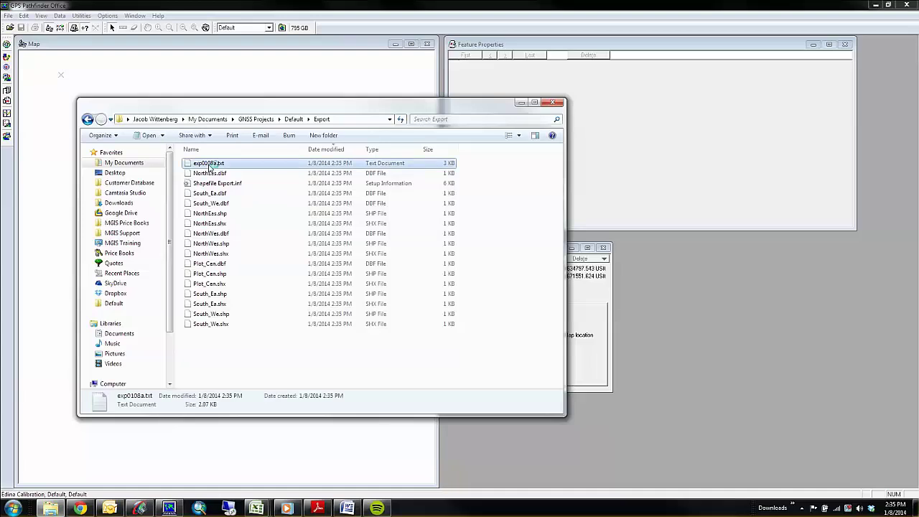
double_click(208, 165)
drag(251, 200, 169, 75)
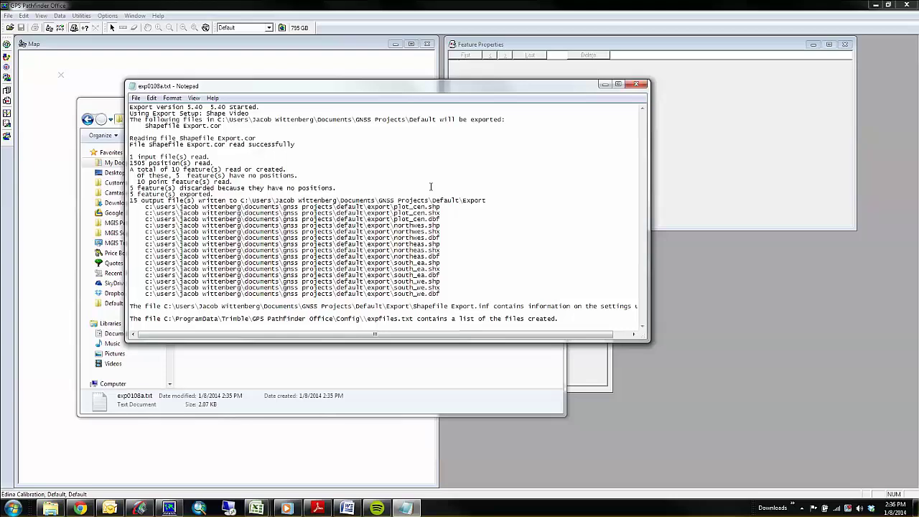
click(635, 85)
Step: Review the export settings recorded in Shapefile Export.inf and close the Export folder
double_click(239, 183)
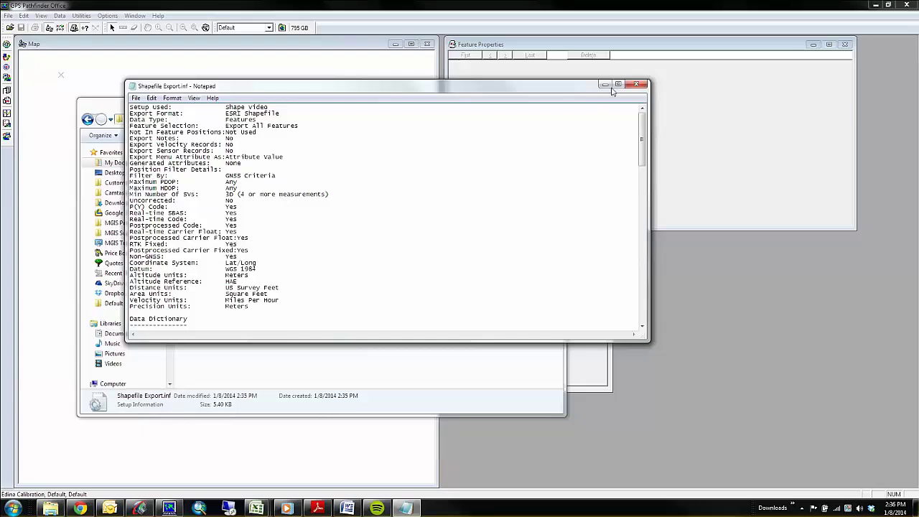
click(636, 84)
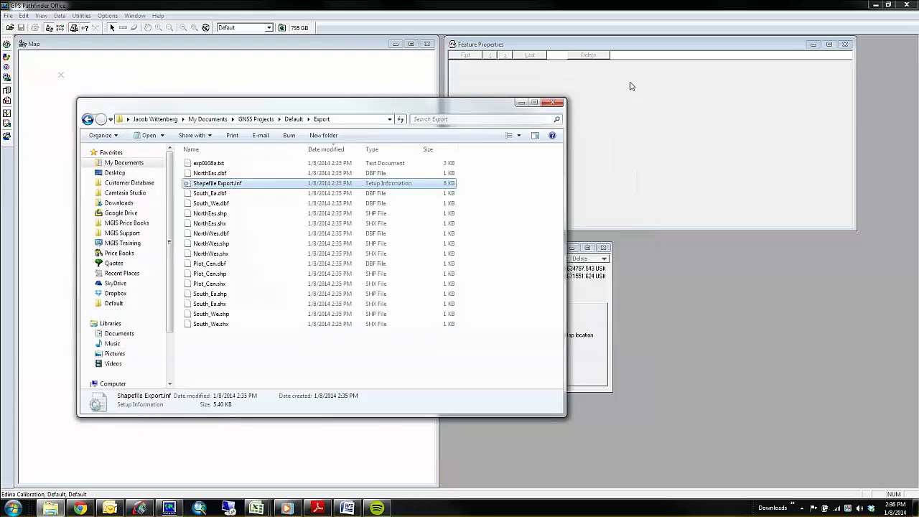
click(554, 104)
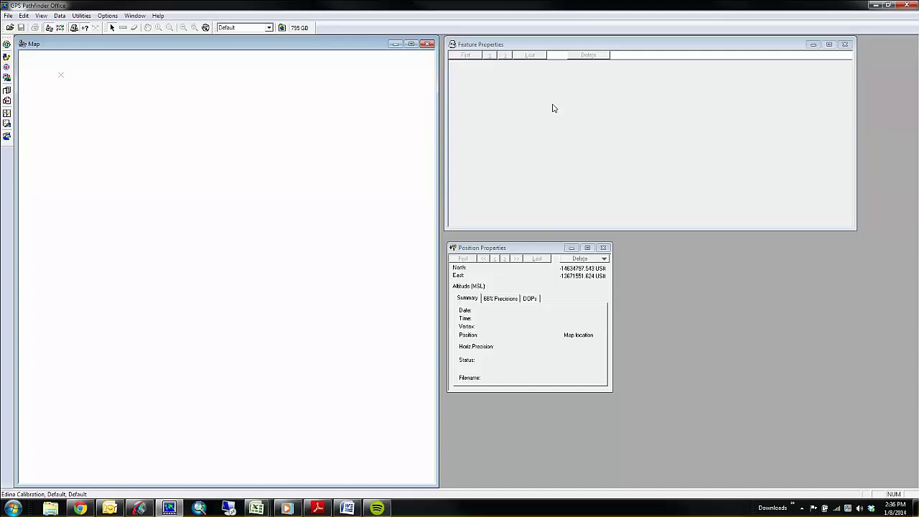